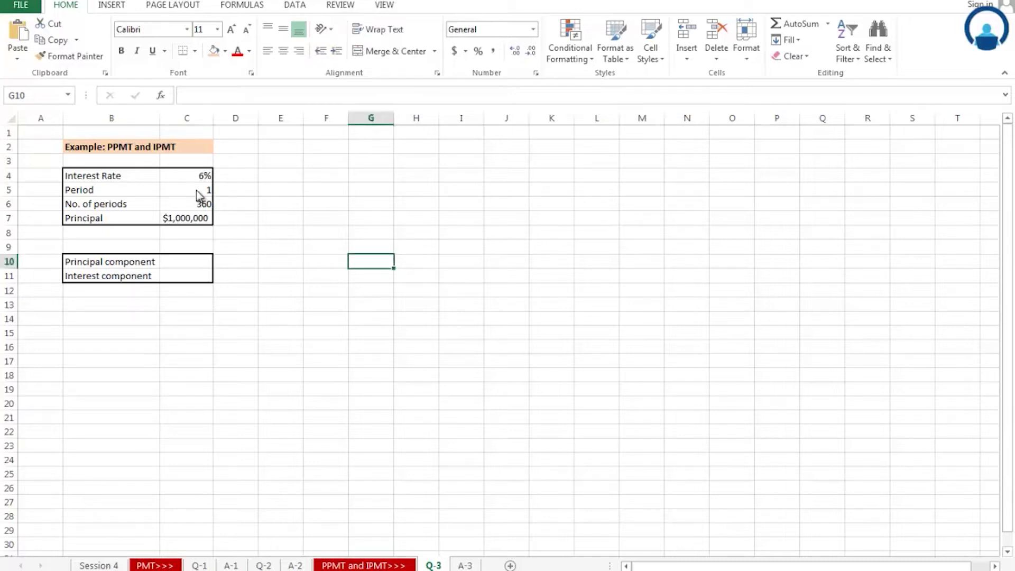
Check the number of periods input in C6.
click(183, 203)
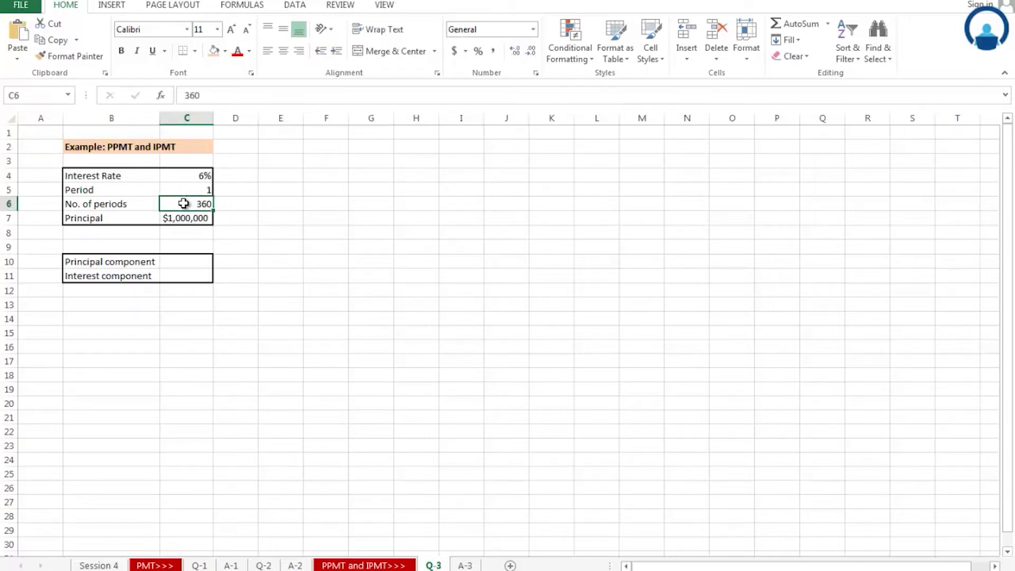
key(Right)
key(Right)
key(Down)
key(Down)
key(Down)
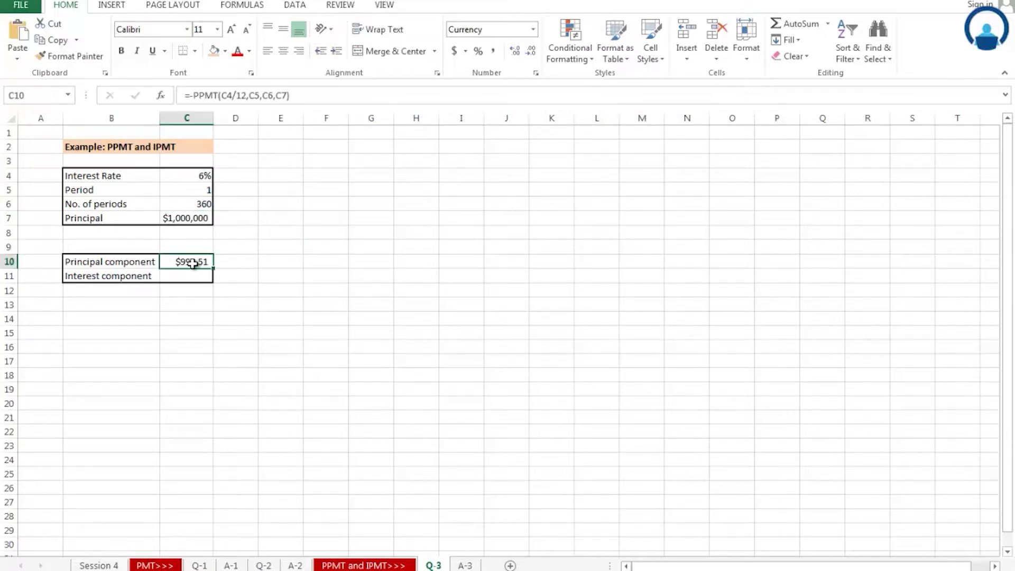
Enter =IPMT(C4/12,C5,C6,C7) in C11 to compute the interest component.
click(190, 273)
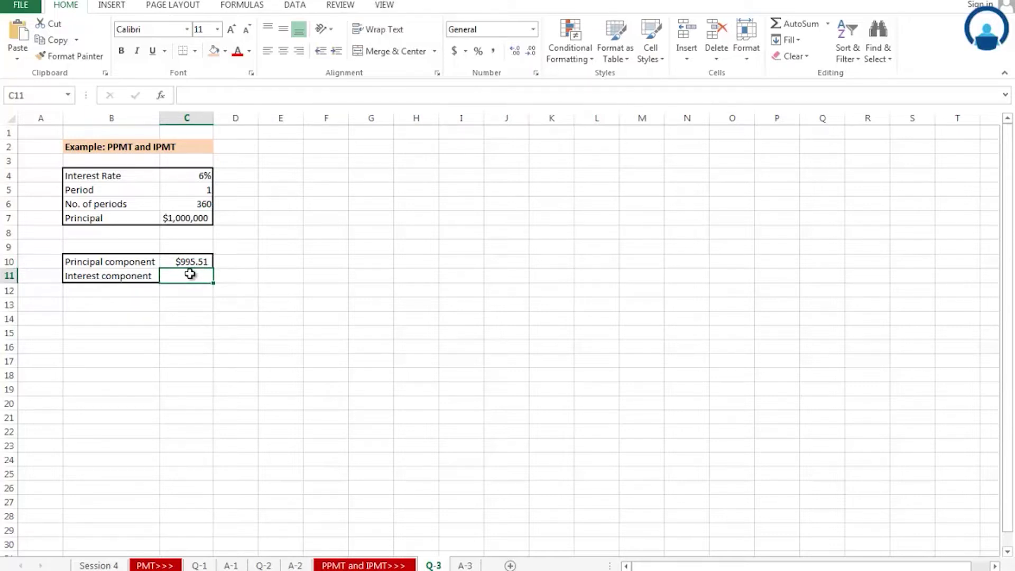
text(=IP)
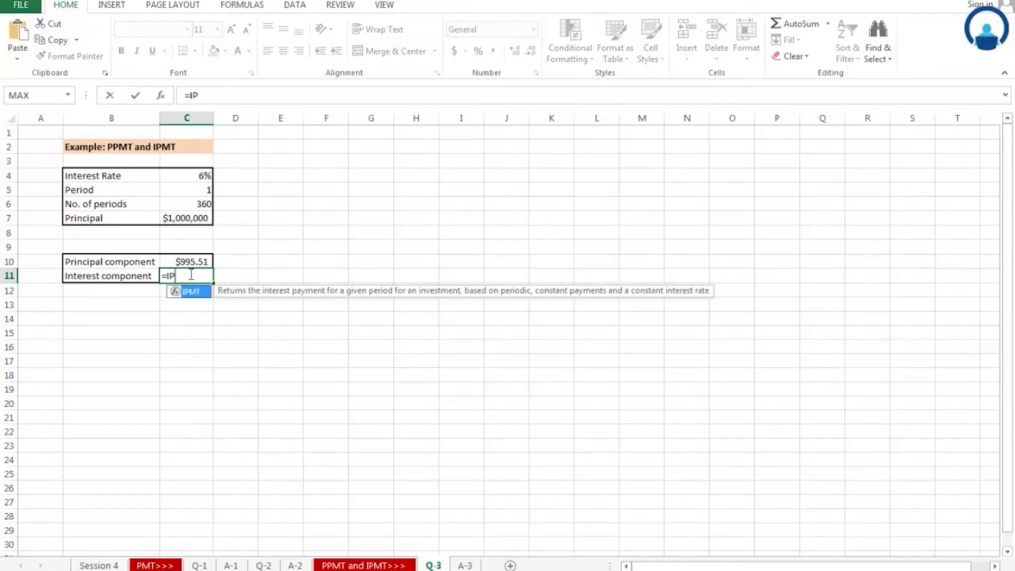
text(MT)
double_click(189, 292)
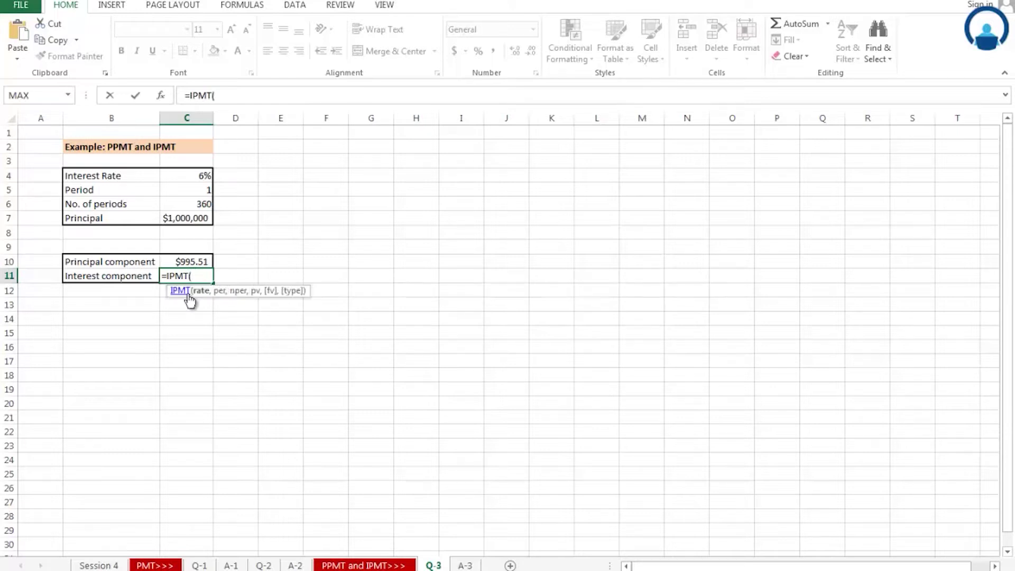
click(183, 176)
text(/12)
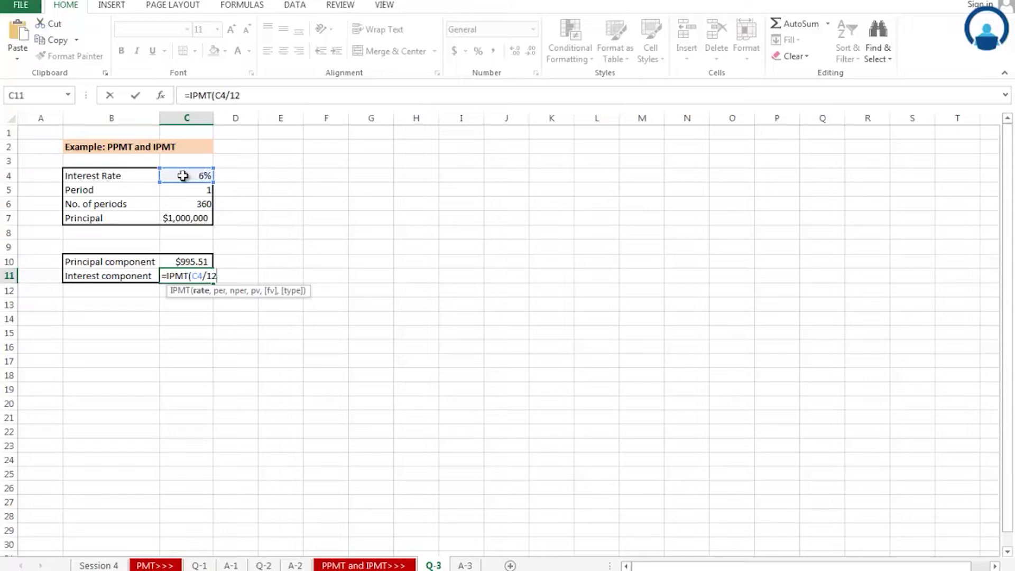
text(,)
click(183, 188)
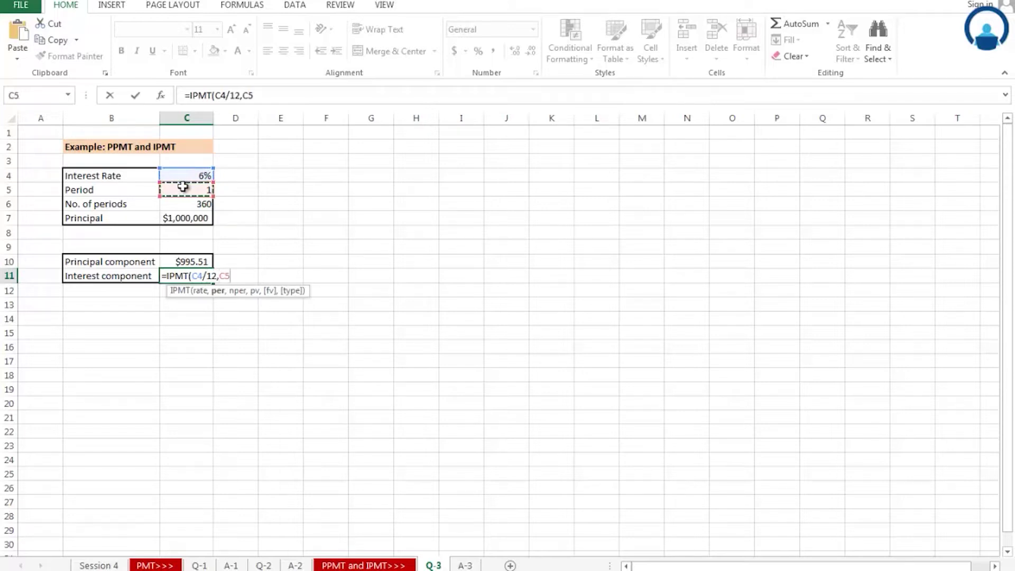
text(,)
click(190, 205)
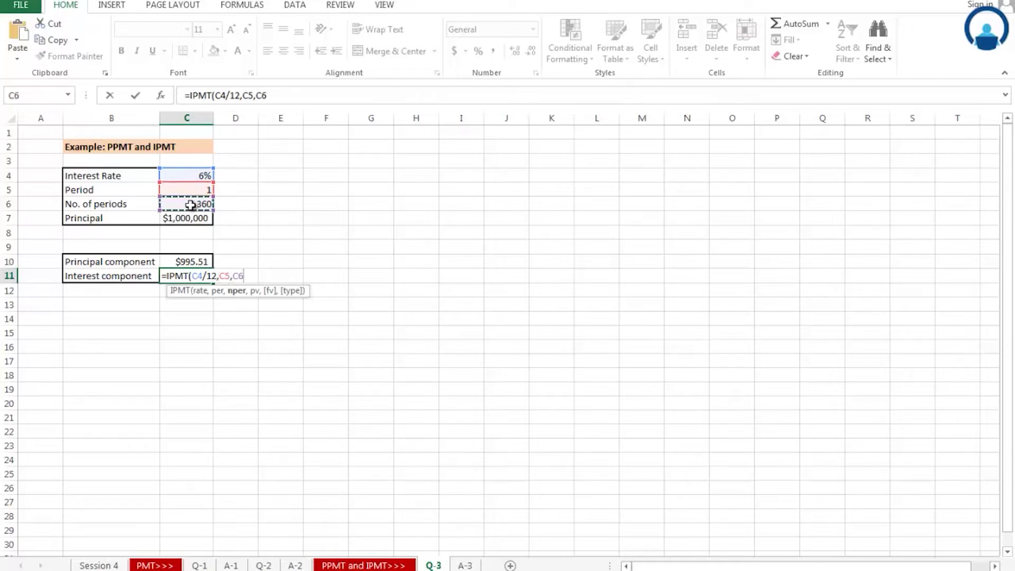
text(,)
click(193, 218)
key(Return)
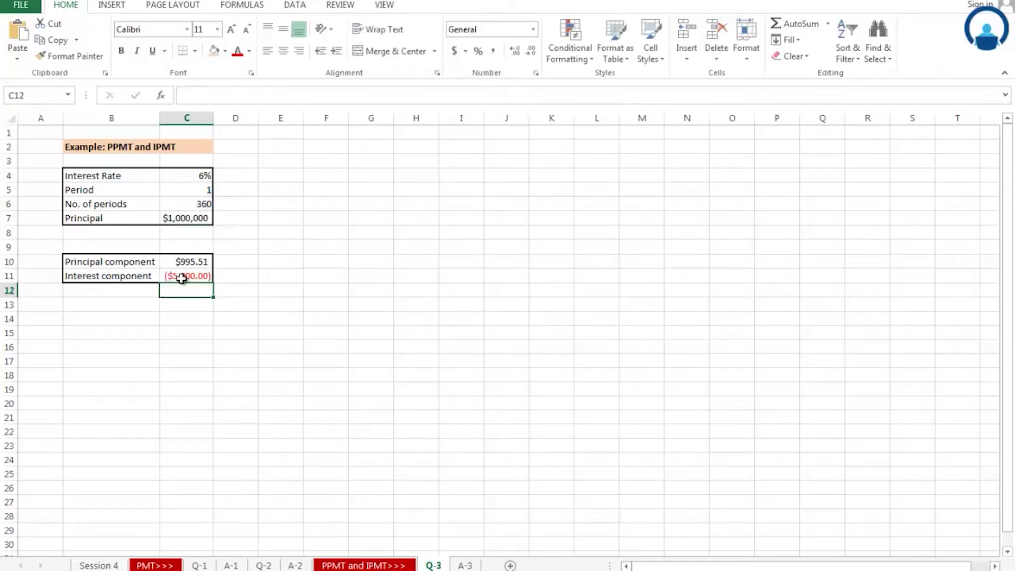
Add a minus sign before IPMT in C11's formula so it reads =-IPMT(...).
click(181, 278)
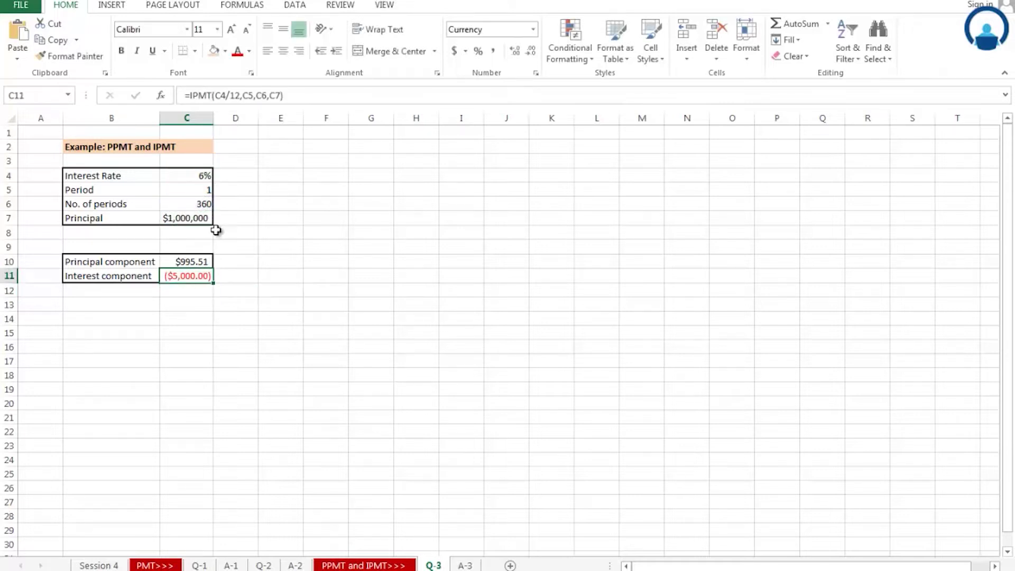
click(189, 95)
text(-)
key(Return)
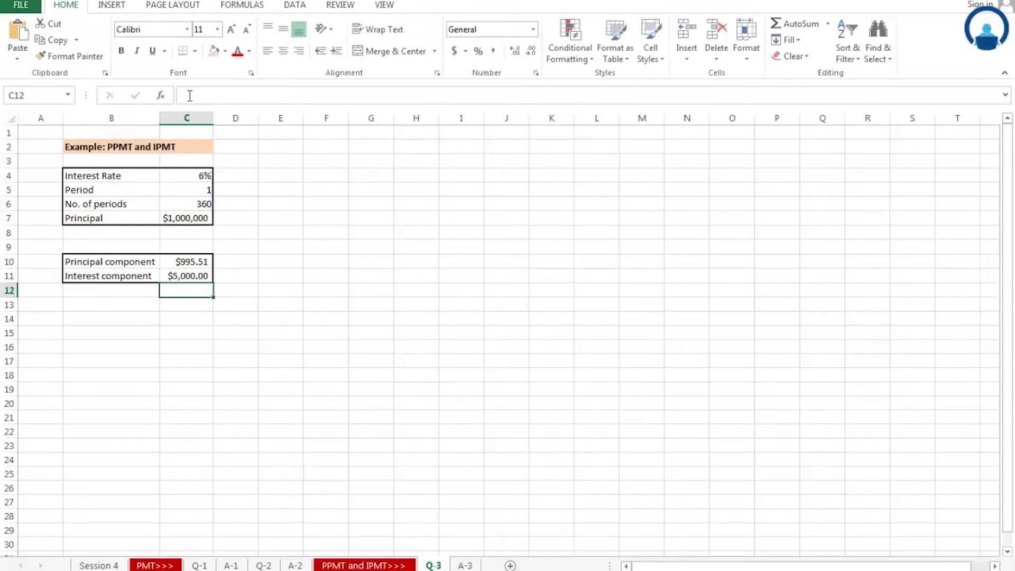
Compare the PPMT formula in C10 with the IPMT formula in C11.
click(294, 344)
click(192, 264)
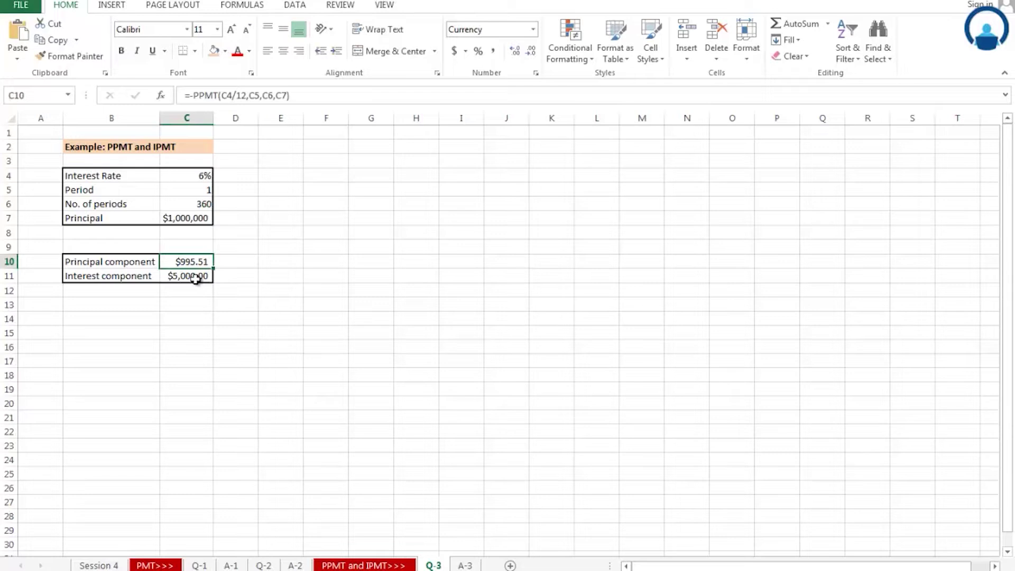
click(195, 278)
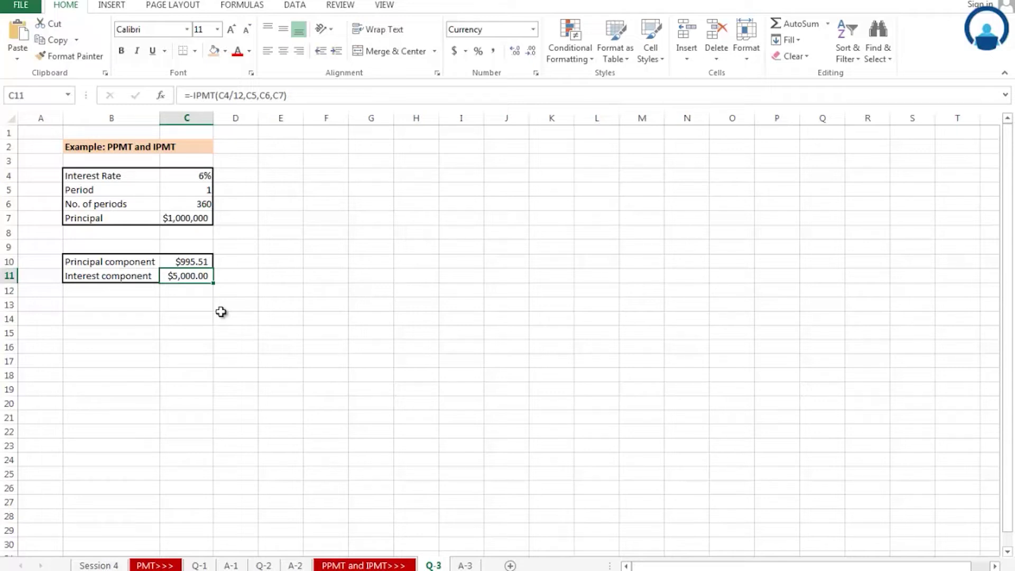
click(194, 184)
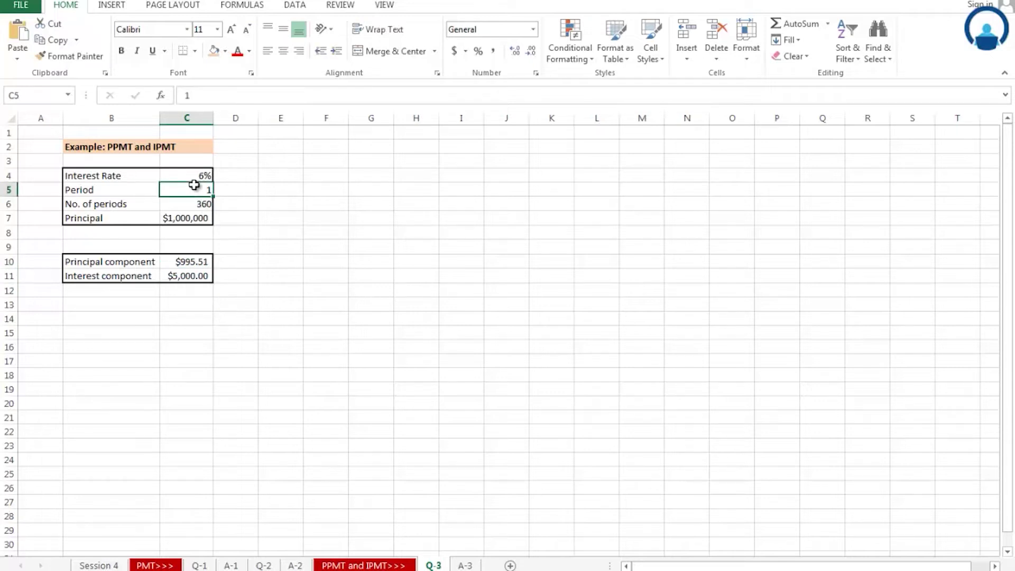
click(204, 203)
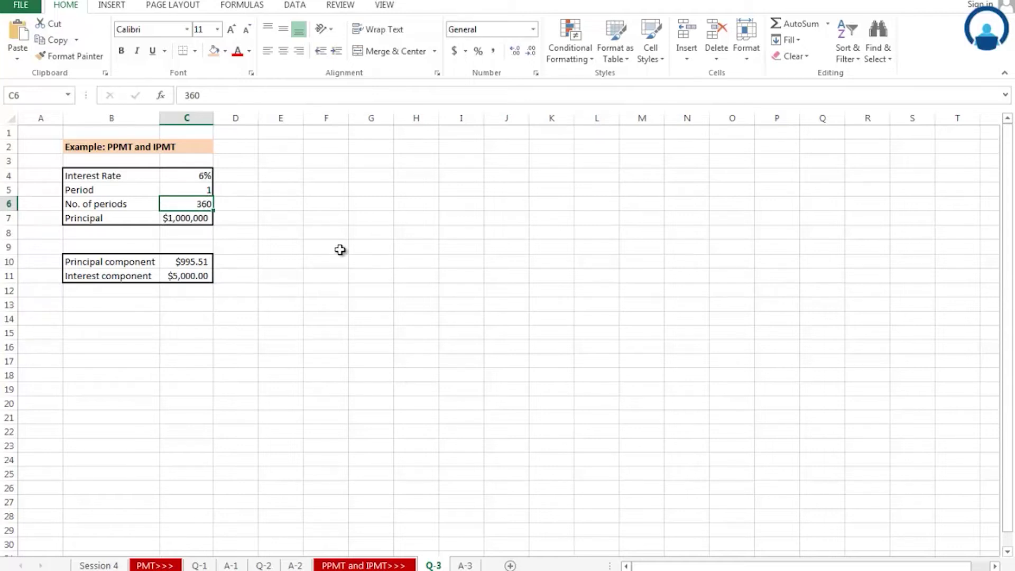
click(184, 186)
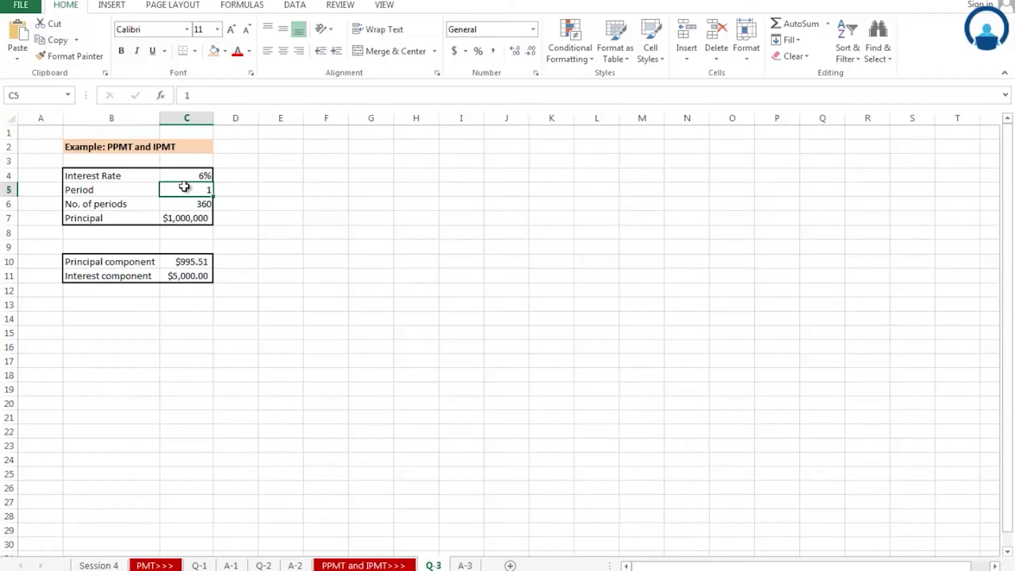
click(181, 276)
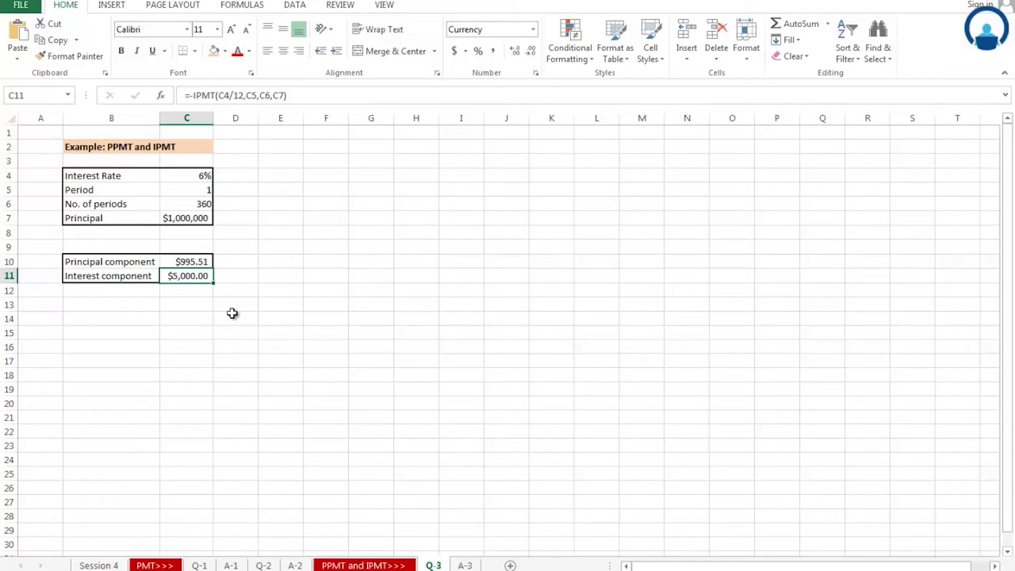
Set the Period in C5 to 120.
click(189, 190)
text(120)
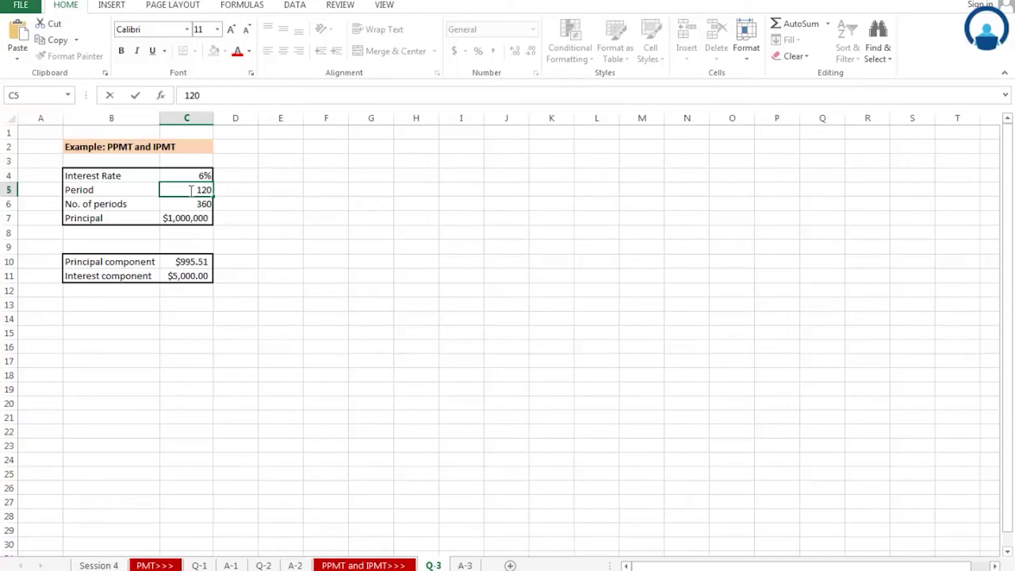
key(Return)
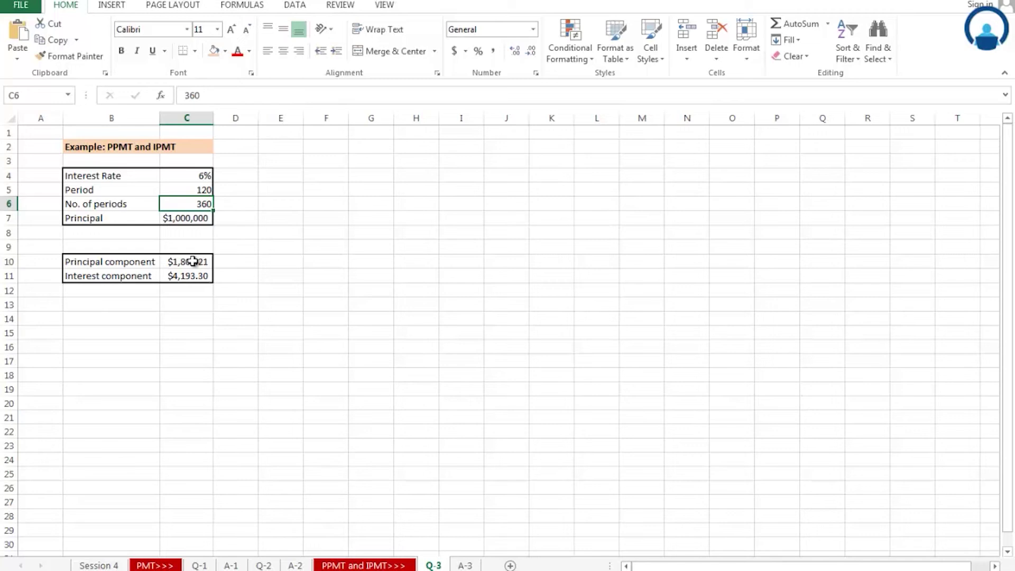
Change the Period in C5 from 120 to 180.
click(184, 185)
double_click(184, 184)
key(Delete)
key(Delete)
text(18)
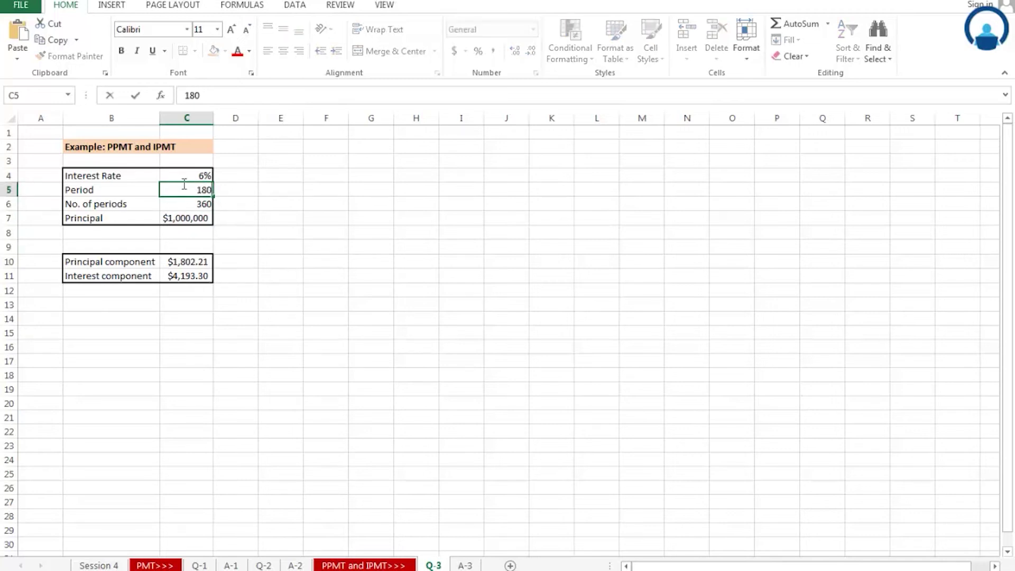
key(Return)
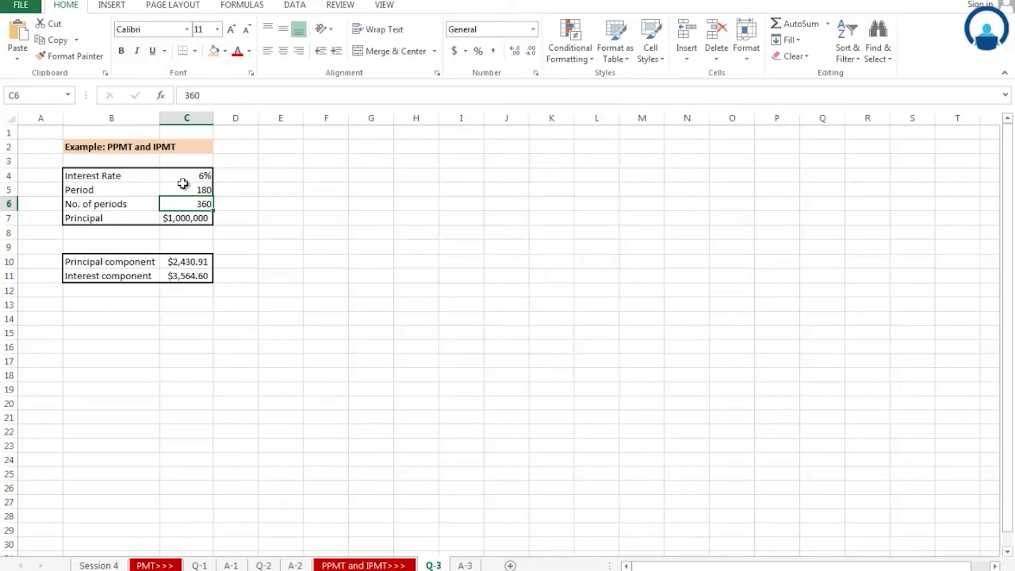
Enter 360 as the Period in C5 to view the final payment's split.
click(183, 185)
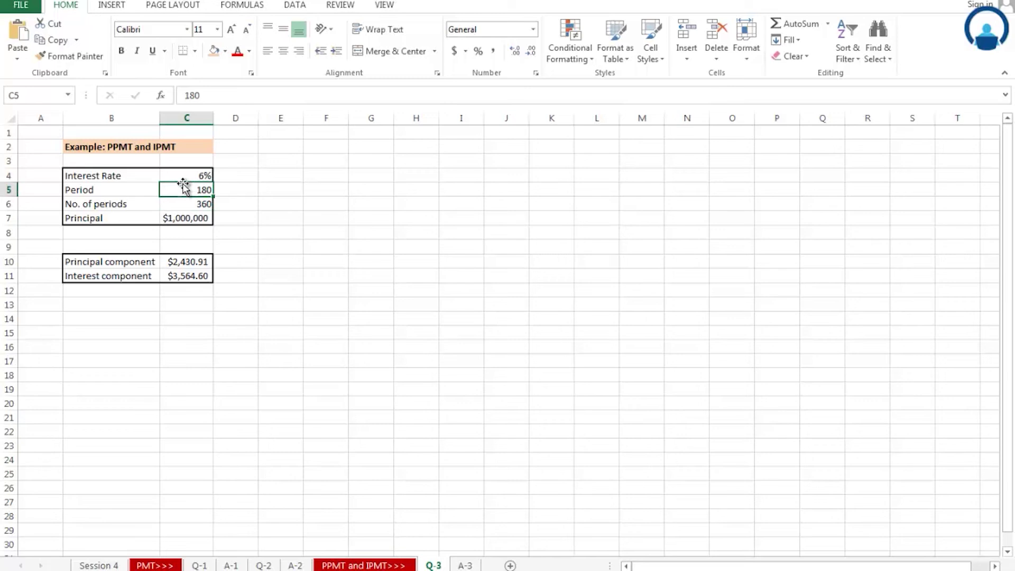
text(360)
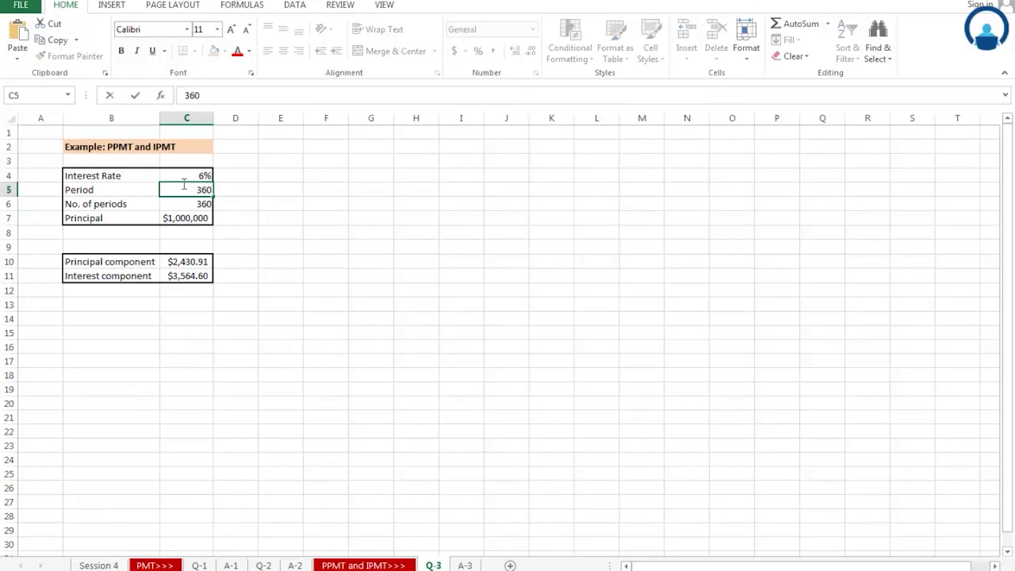
key(Return)
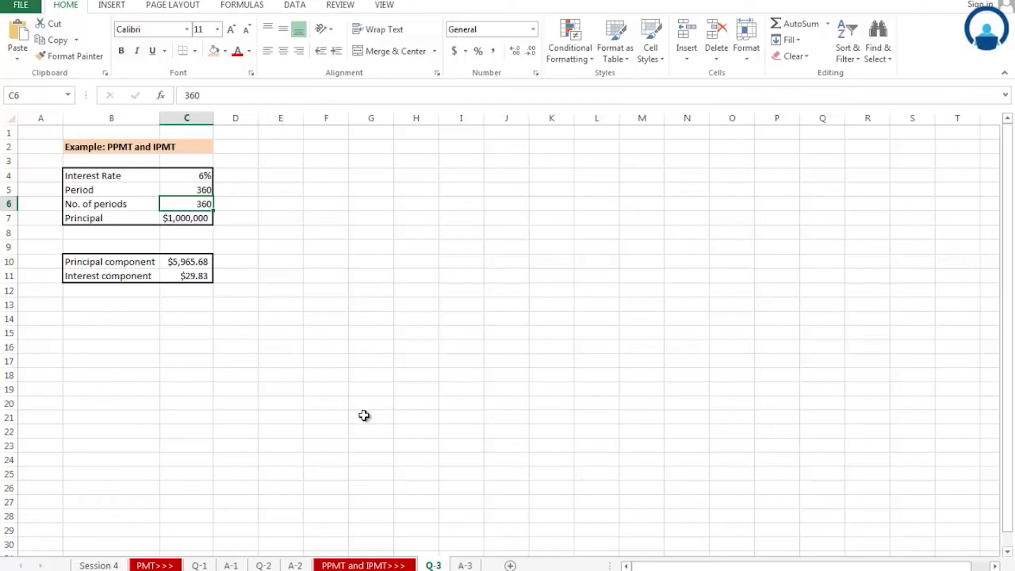
click(292, 344)
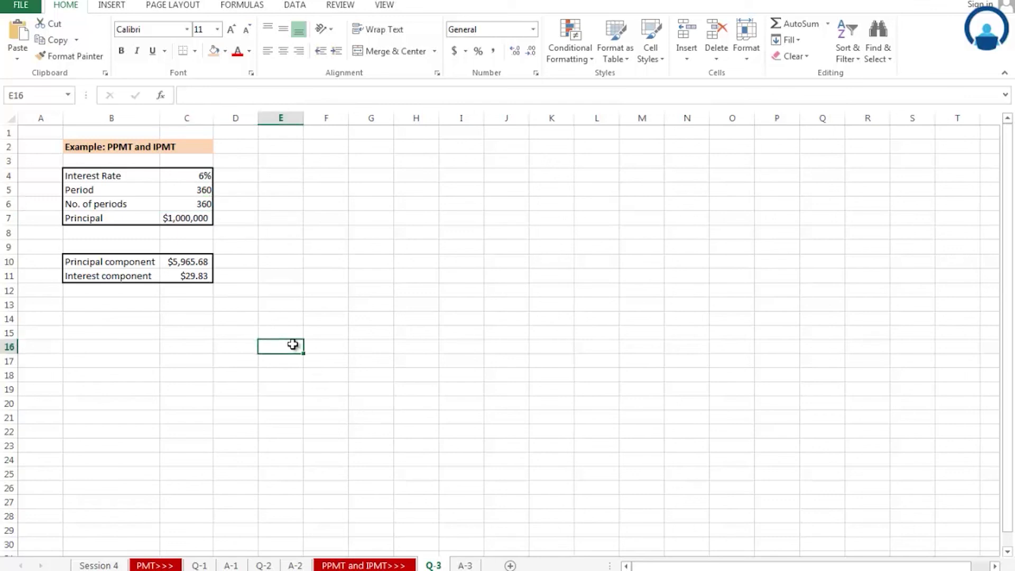